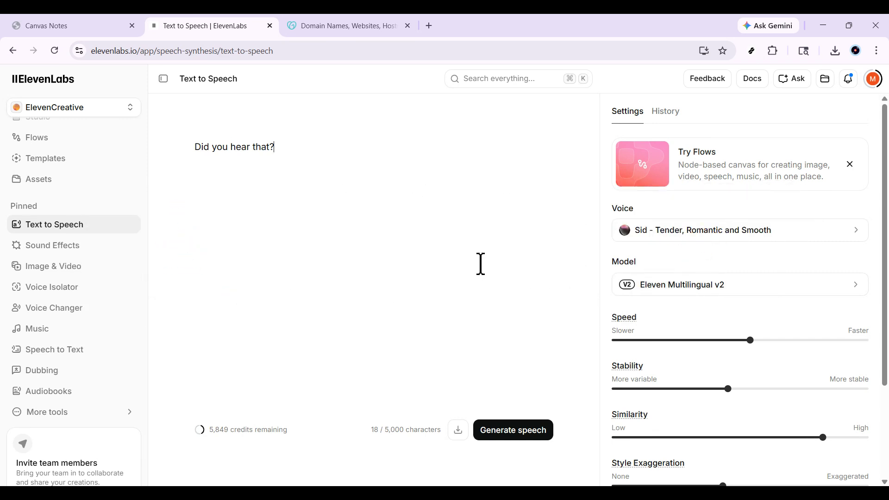
Examine the MP3, WAV and Advanced download formats offered for the newest "Did you hear that?" clip in the generation history.
{"action": "left_click", "coordinate": [673, 117]}
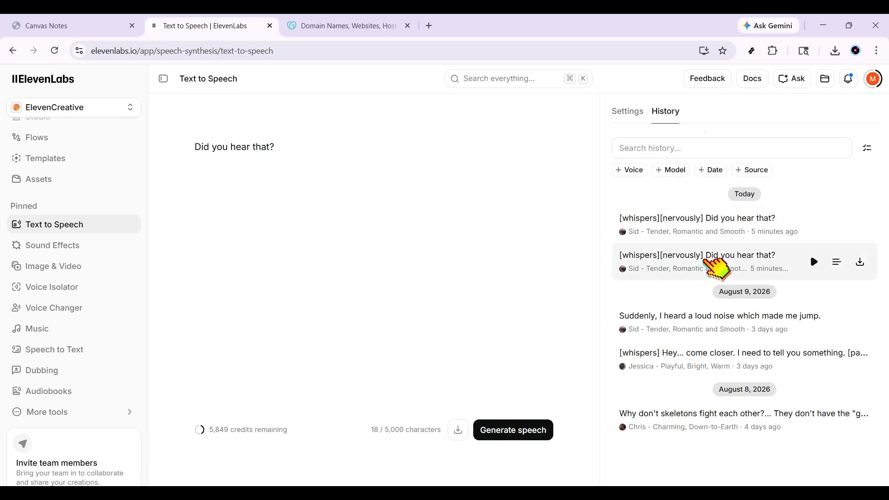
{"action": "left_click", "coordinate": [862, 226]}
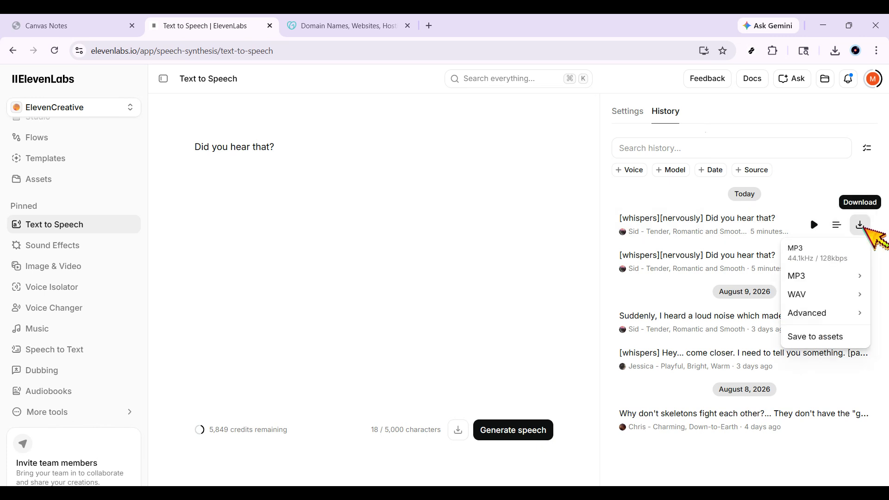
{"action": "mouse_move", "coordinate": [834, 301]}
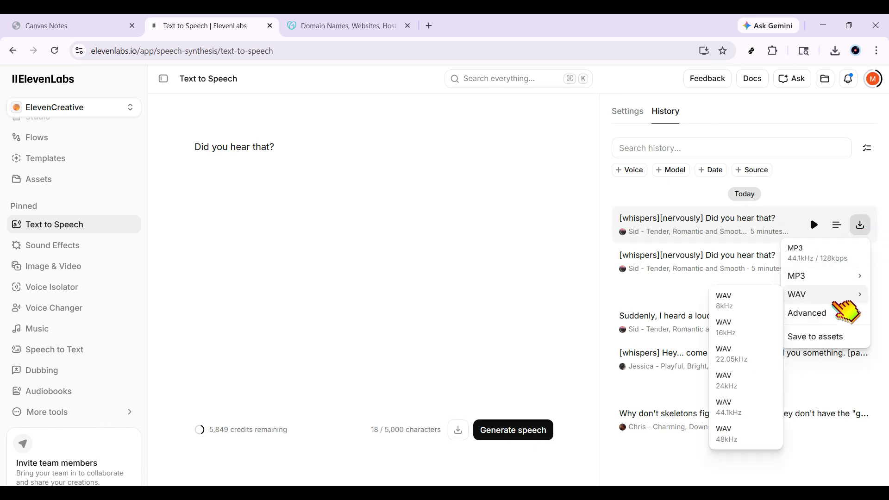
{"action": "mouse_move", "coordinate": [830, 320]}
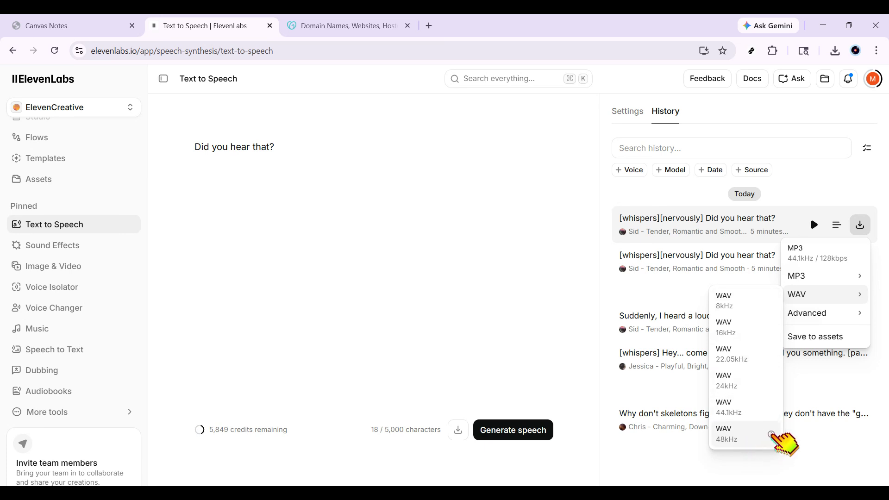
{"action": "mouse_move", "coordinate": [772, 435]}
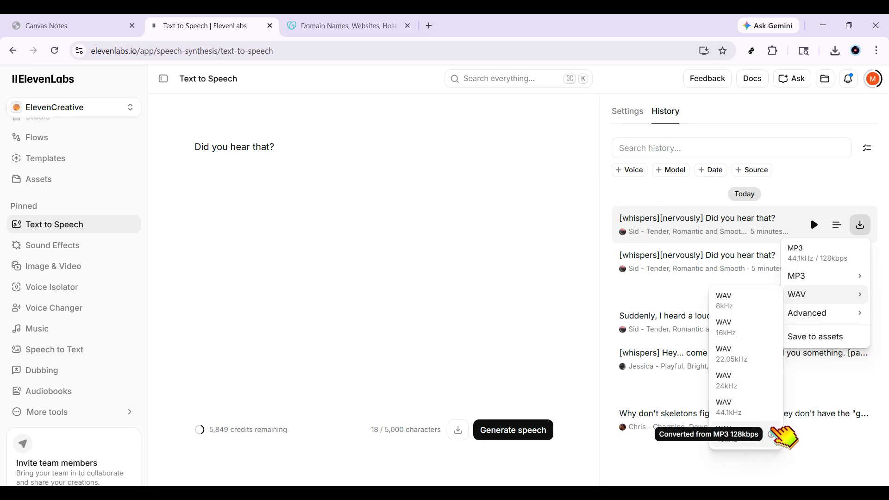
{"action": "mouse_move", "coordinate": [772, 408]}
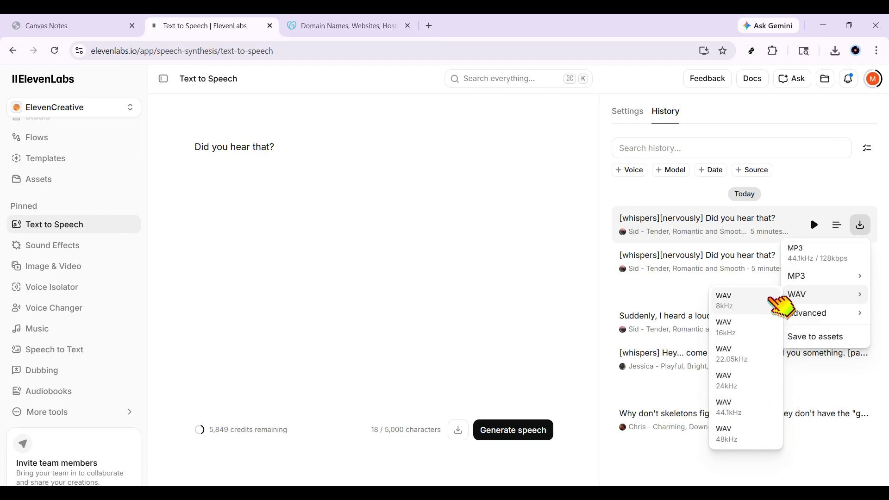
{"action": "mouse_move", "coordinate": [772, 303]}
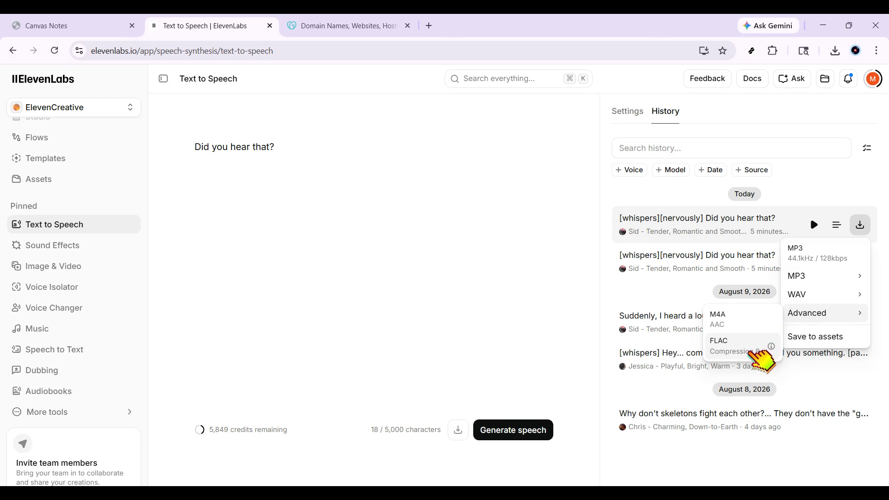
{"action": "mouse_move", "coordinate": [771, 347]}
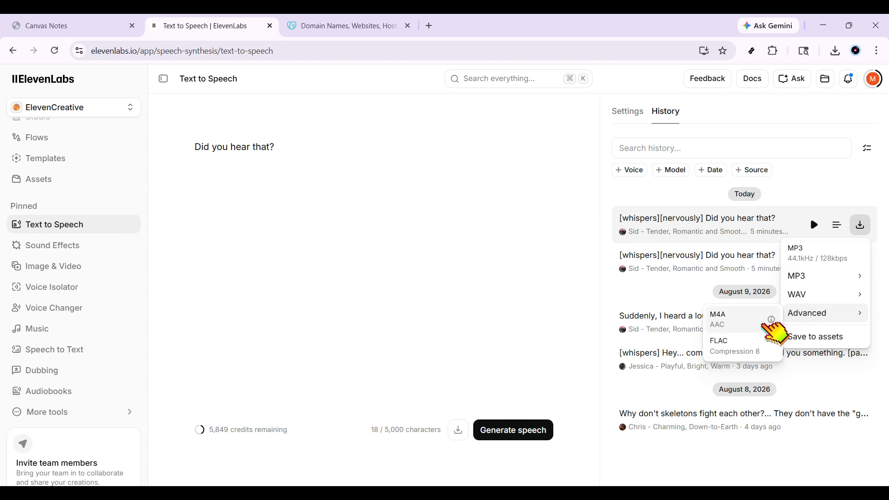
{"action": "mouse_move", "coordinate": [771, 320]}
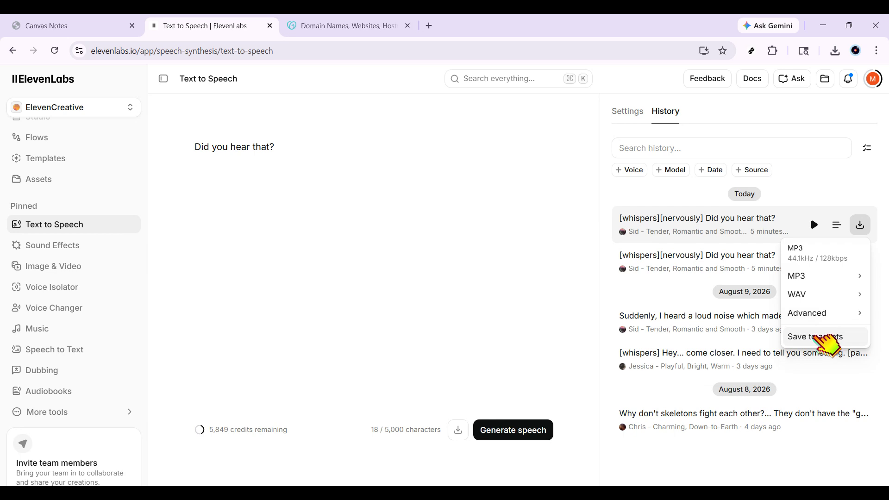
{"action": "mouse_move", "coordinate": [829, 277]}
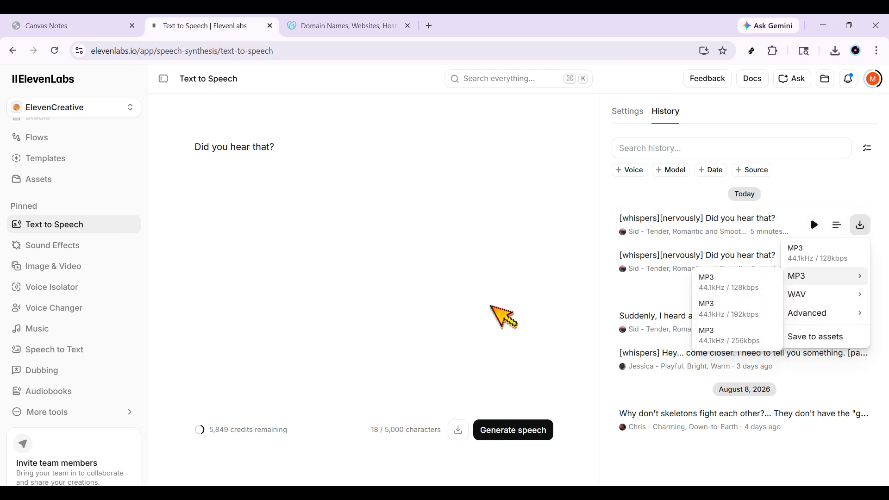
{"action": "left_click", "coordinate": [490, 305]}
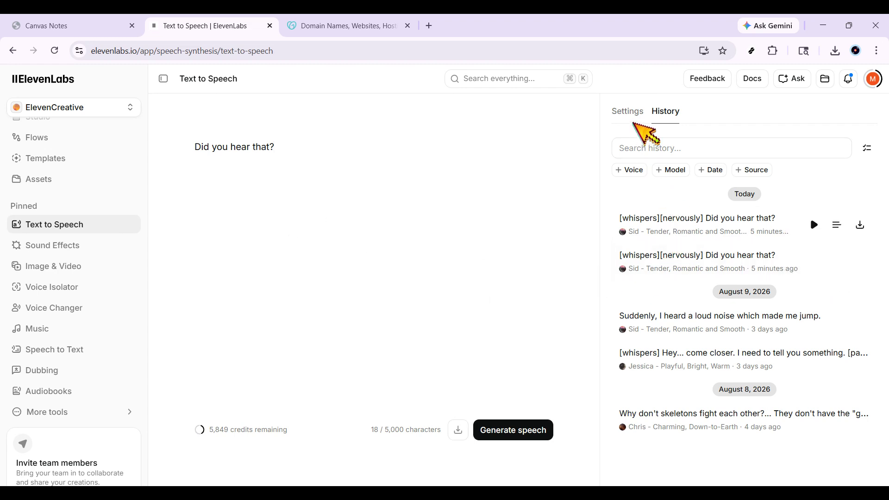
Return to the speech settings and switch the model to Eleven v3.
{"action": "left_click", "coordinate": [634, 113]}
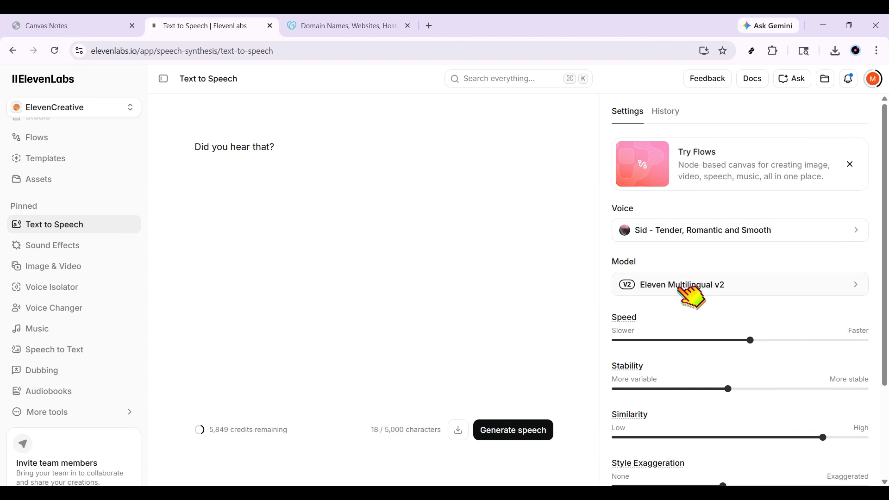
{"action": "left_click", "coordinate": [693, 297]}
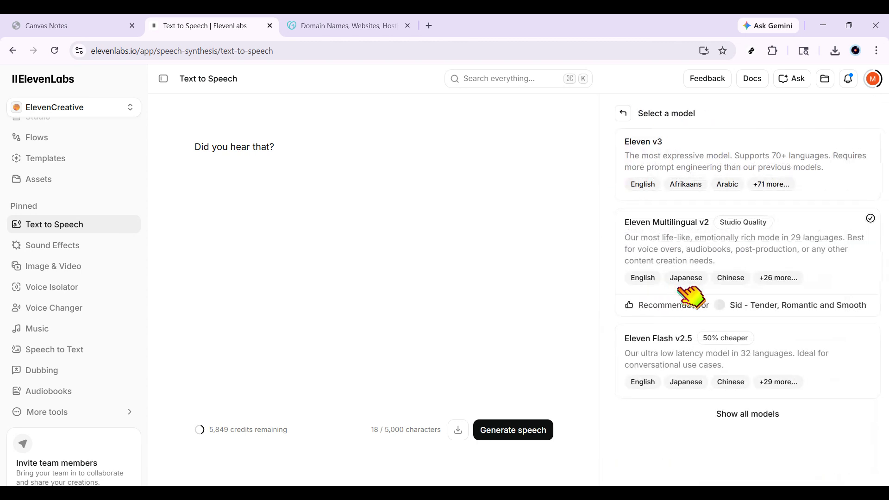
{"action": "left_click", "coordinate": [741, 177]}
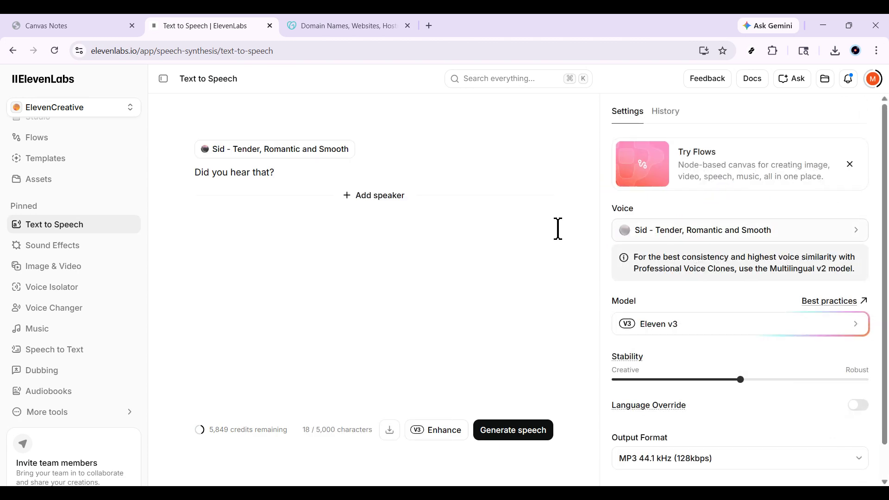
Replace the script with "[whispers] [nervously] Did you hear that? [whispers] [urgently] We need to leave right now. [whisper] Be quiet, someone is coming down the hallway.".
{"action": "key", "text": "ctrl+a"}
{"action": "type", "text": "[whispers] [nervously] Did you hear that? [whispers] [urgently] We need to leave right now. [1, 2] [whisper] Be quiet, someone is coming down the hallway. [1, 2]"}
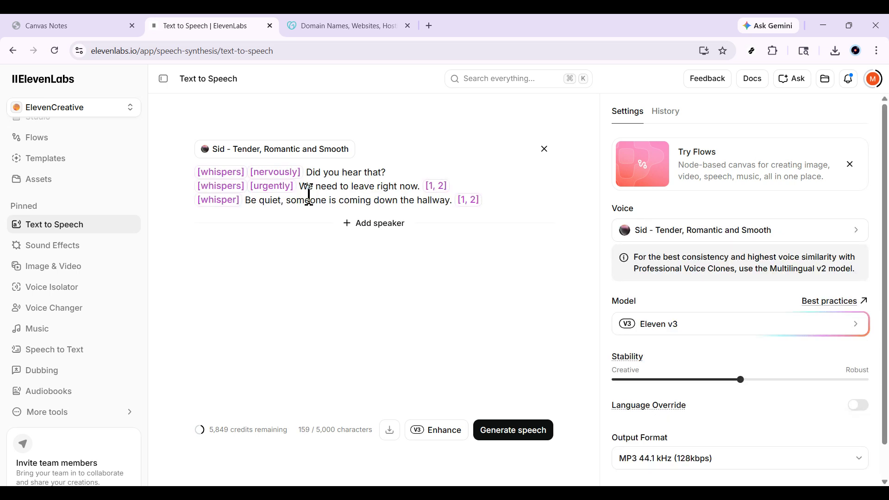
{"action": "key", "text": "BackSpace"}
{"action": "key", "text": "BackSpace"}
{"action": "key", "text": "BackSpace"}
{"action": "key", "text": "BackSpace"}
{"action": "key", "text": "BackSpace"}
{"action": "key", "text": "BackSpace"}
{"action": "key", "text": "BackSpace"}
{"action": "key", "text": "BackSpace"}
{"action": "key", "text": "BackSpace"}
{"action": "key", "text": "BackSpace"}
{"action": "key", "text": "BackSpace"}
{"action": "key", "text": "BackSpace"}
{"action": "key", "text": "BackSpace"}
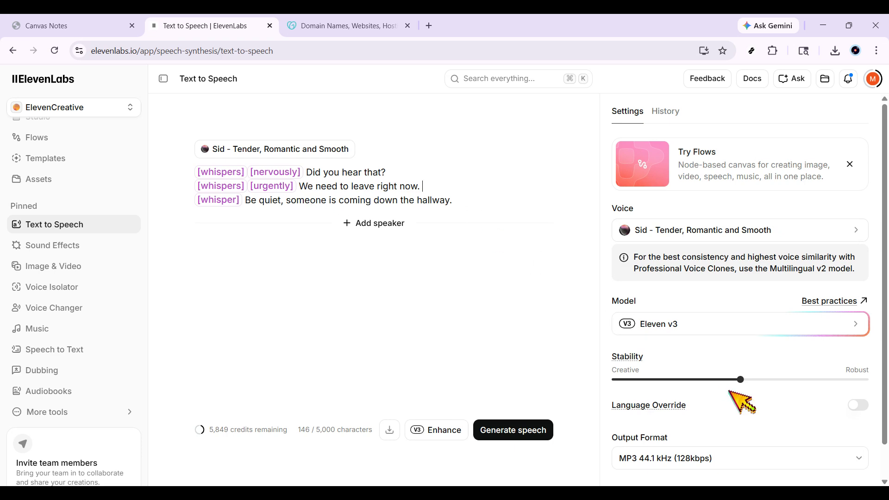
Switch the model to Eleven Multilingual v2 and set Style Exaggeration to 20%.
{"action": "left_click", "coordinate": [726, 318]}
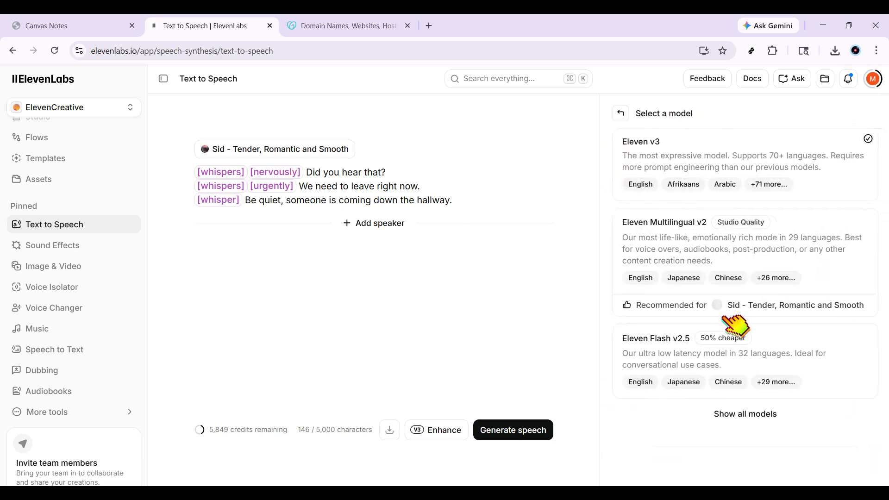
{"action": "left_click", "coordinate": [704, 253]}
{"action": "scroll", "coordinate": [709, 260], "scroll_direction": "down", "scroll_amount": 3}
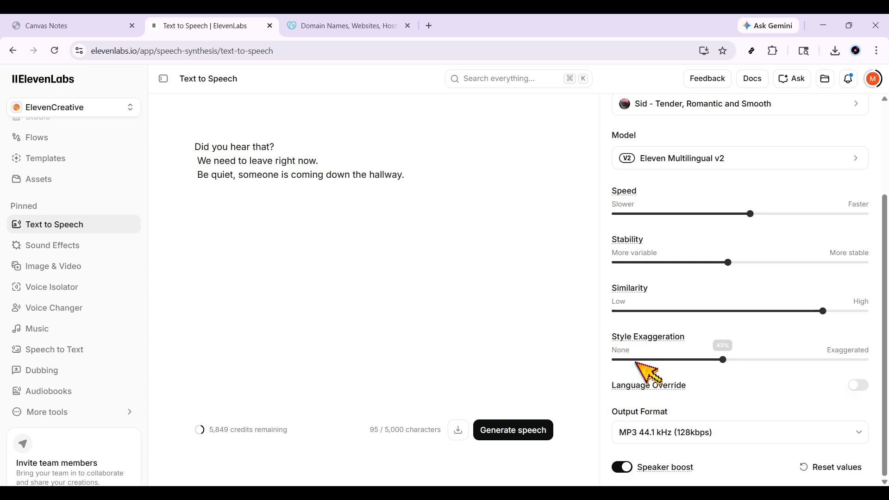
{"action": "mouse_move", "coordinate": [640, 359]}
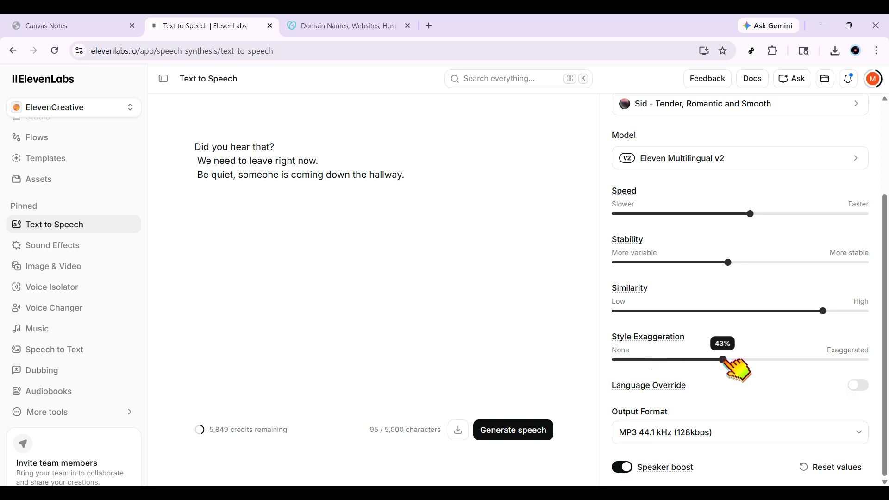
{"action": "left_click_drag", "start_coordinate": [723, 359], "coordinate": [667, 369]}
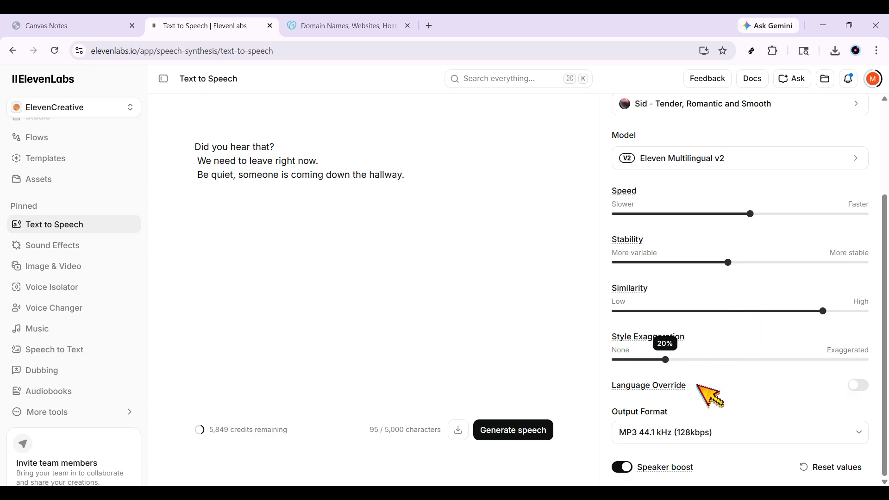
Switch the model back to Eleven v3.
{"action": "left_click", "coordinate": [701, 162]}
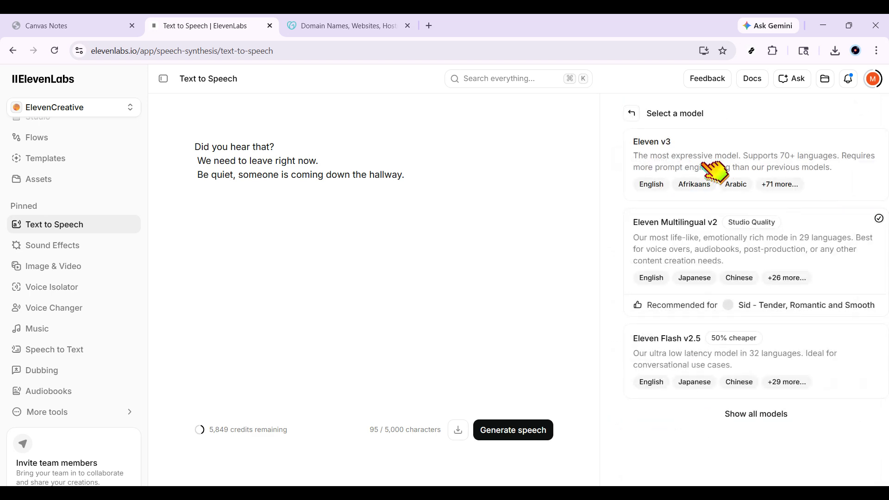
{"action": "left_click", "coordinate": [720, 163]}
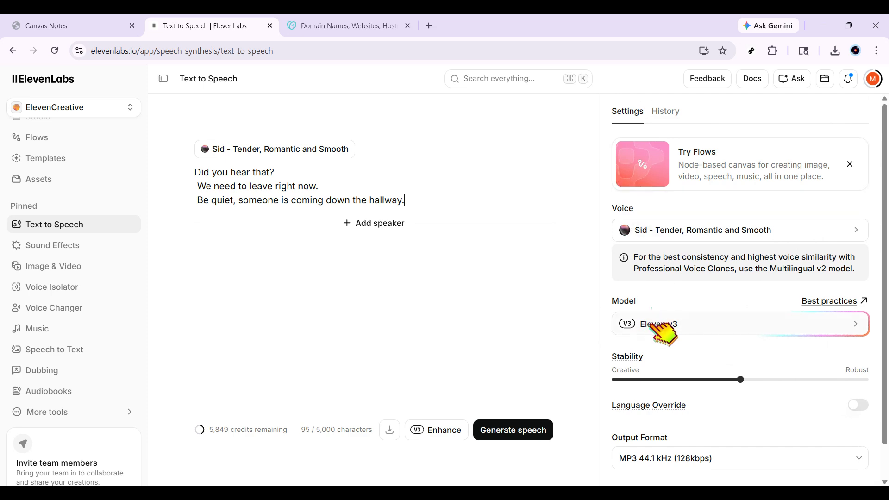
Re-enter the script as "[whispers] [nervously] Did you hear that? [whispers] [urgently] We need to leave right now. [whisper] Be quiet, someone is coming down the hallway.".
{"action": "left_click", "coordinate": [336, 187]}
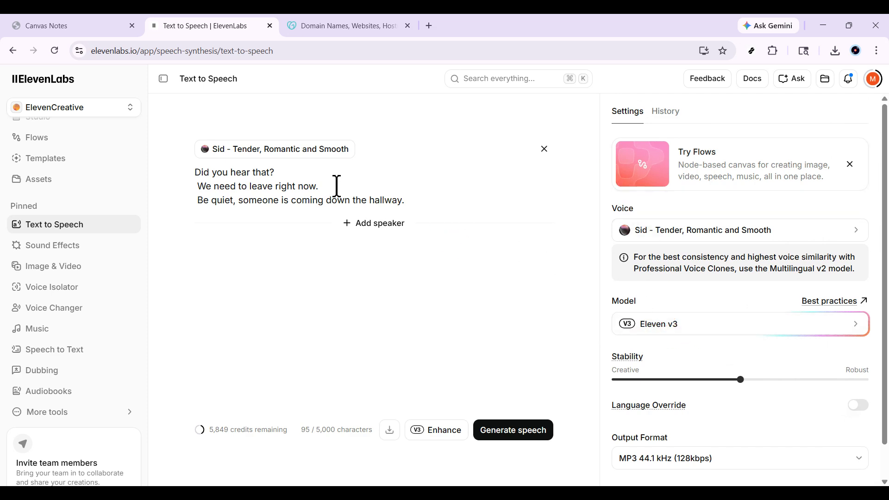
{"action": "key", "text": "ctrl+a"}
{"action": "type", "text": "[whispers] [nervously] Did you hear that? [whispers] [urgently] We need to leave right now. [1, 2] [whisper] Be quiet, someone is coming down the hallway. [1, 2]"}
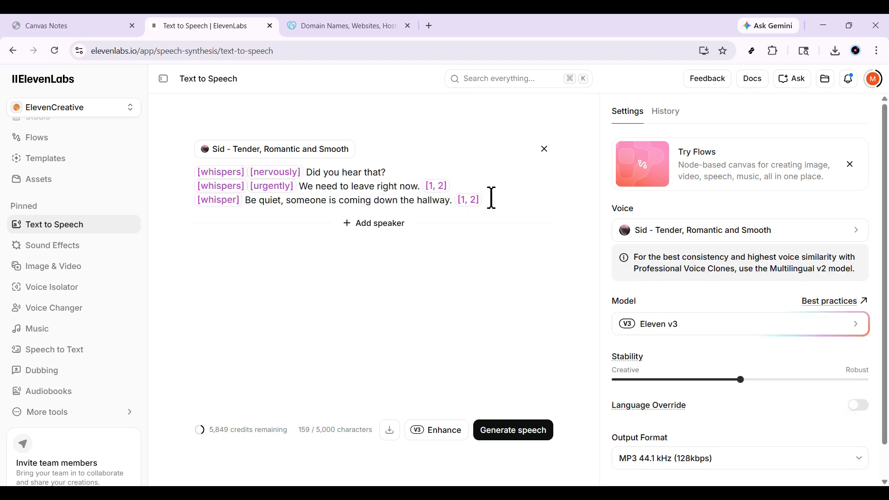
{"action": "key", "text": "BackSpace"}
{"action": "key", "text": "BackSpace"}
{"action": "key", "text": "BackSpace"}
{"action": "key", "text": "BackSpace"}
{"action": "key", "text": "BackSpace"}
{"action": "key", "text": "BackSpace"}
{"action": "key", "text": "BackSpace"}
{"action": "key", "text": "BackSpace"}
{"action": "key", "text": "BackSpace"}
{"action": "key", "text": "BackSpace"}
{"action": "key", "text": "BackSpace"}
{"action": "key", "text": "ctrl+a"}
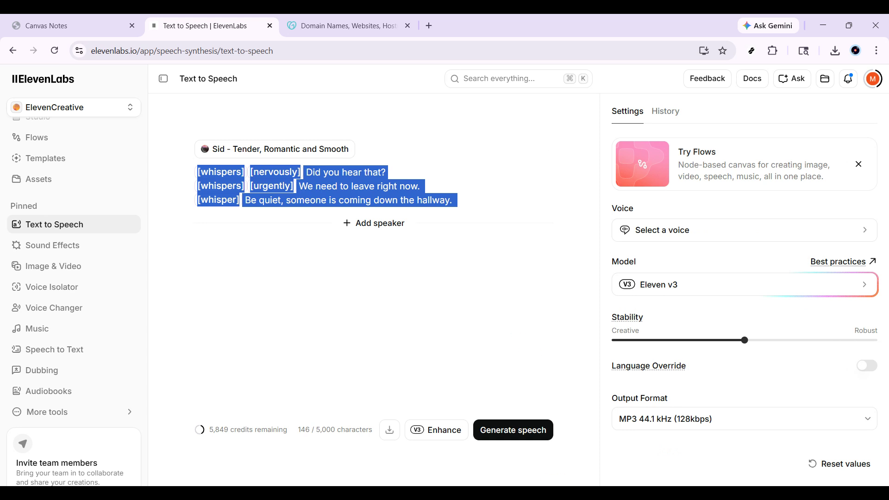
{"action": "left_click", "coordinate": [455, 201]}
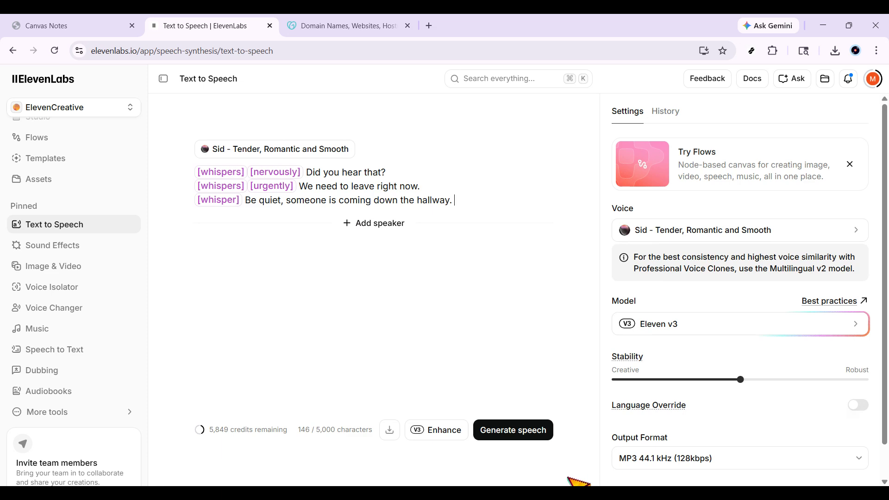
Review the output format setting for the Eleven v3 model.
{"action": "scroll", "coordinate": [633, 418], "scroll_direction": "down", "scroll_amount": 2}
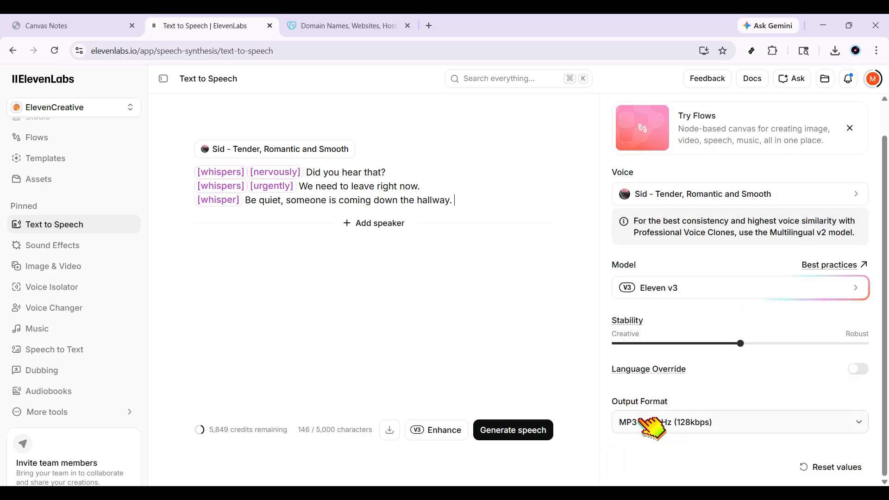